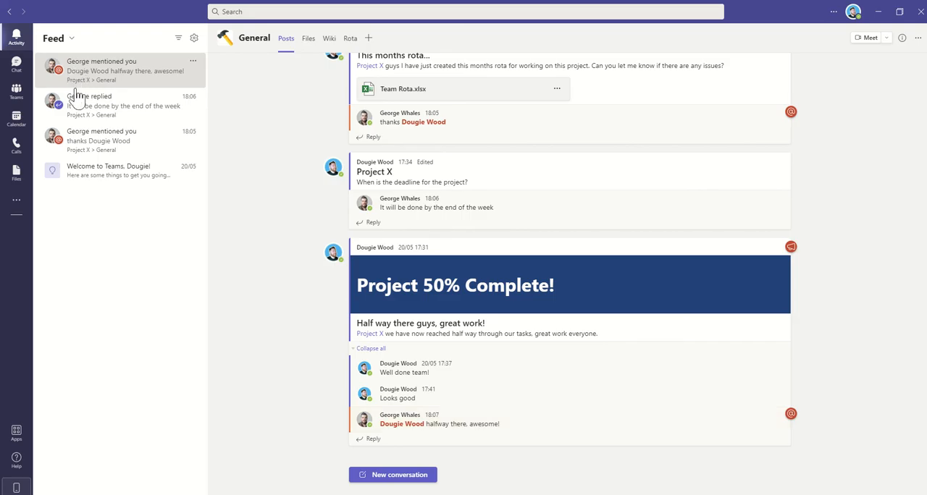
View the reply notification in the activity feed, turn on feed filtering, and mark the 18:05 "thanks" mention as unread.
{"action": "left_click", "coordinate": [81, 113]}
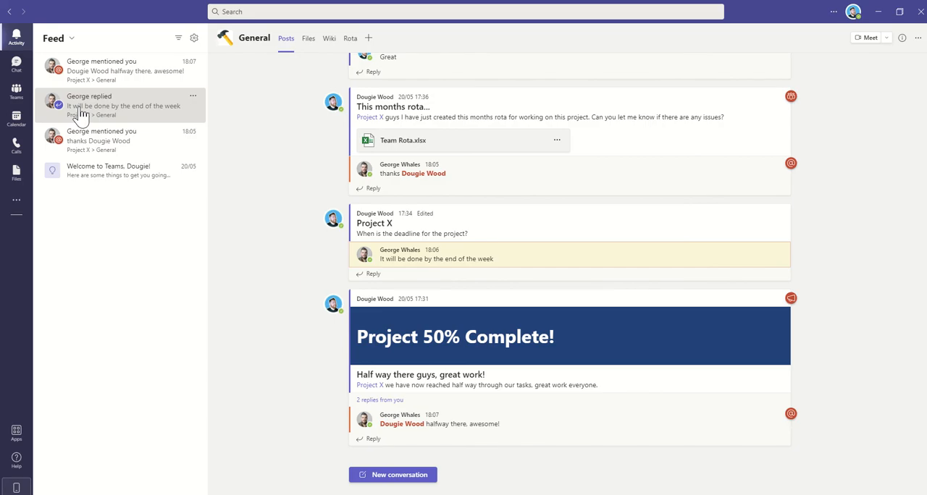
{"action": "left_click", "coordinate": [178, 42]}
{"action": "left_click", "coordinate": [179, 40]}
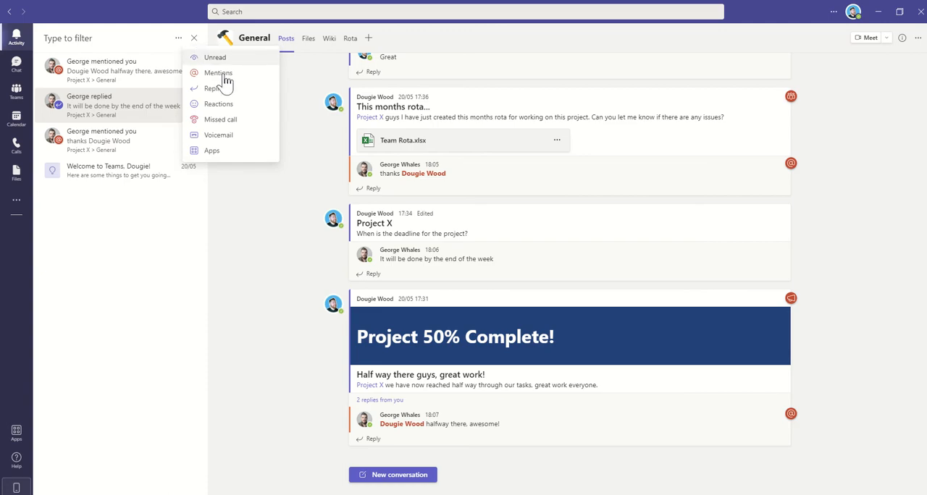
{"action": "right_click", "coordinate": [135, 160]}
{"action": "left_click", "coordinate": [228, 172]}
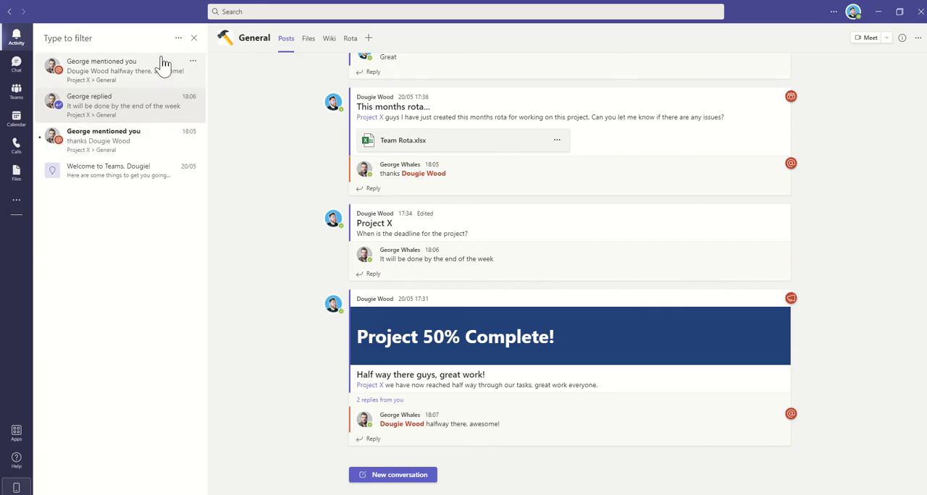
Filter the activity feed to show only unread items, and clear that filter.
{"action": "left_click", "coordinate": [178, 38]}
{"action": "left_click", "coordinate": [207, 58]}
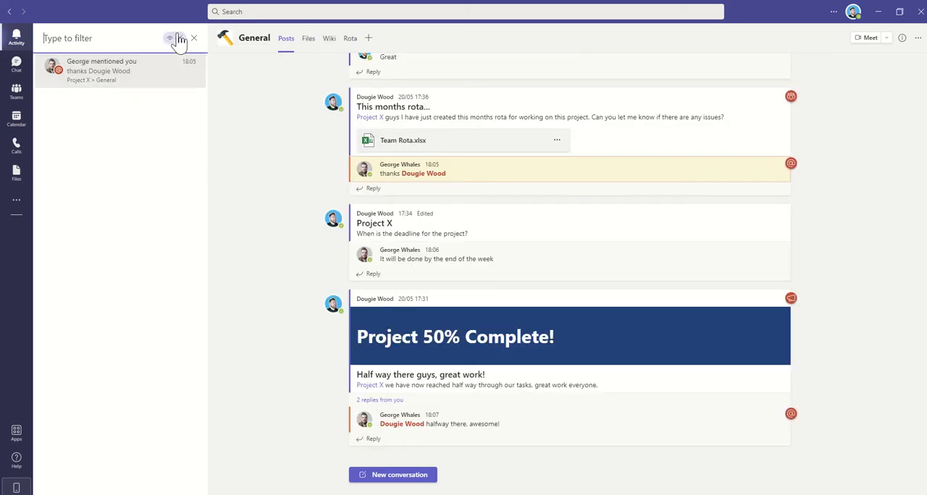
{"action": "left_click", "coordinate": [179, 38]}
Filter the activity feed by mentions, view the 18:05 "thanks" mention, and clear the filter.
{"action": "left_click", "coordinate": [178, 39]}
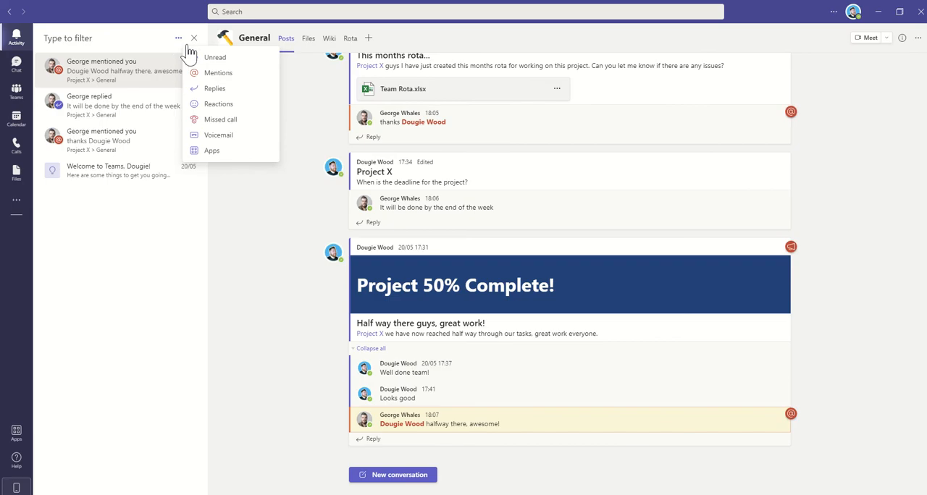
{"action": "left_click", "coordinate": [218, 74]}
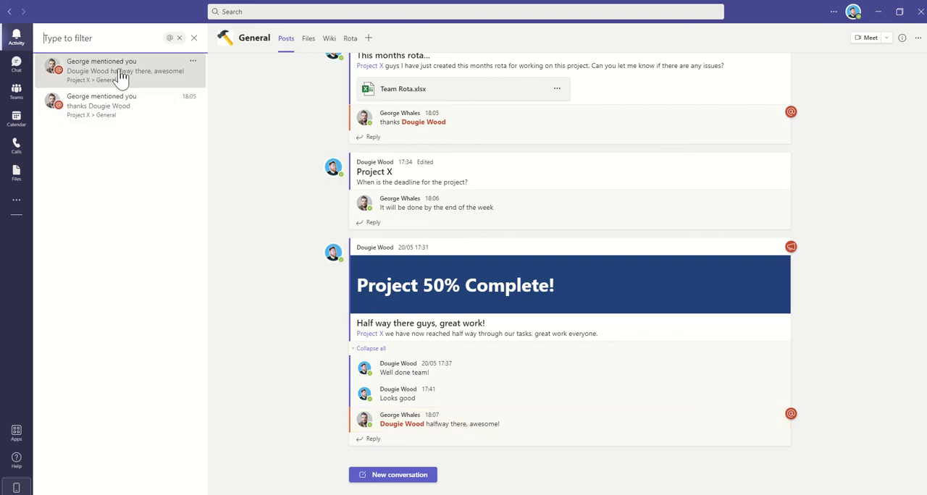
{"action": "left_click", "coordinate": [120, 118]}
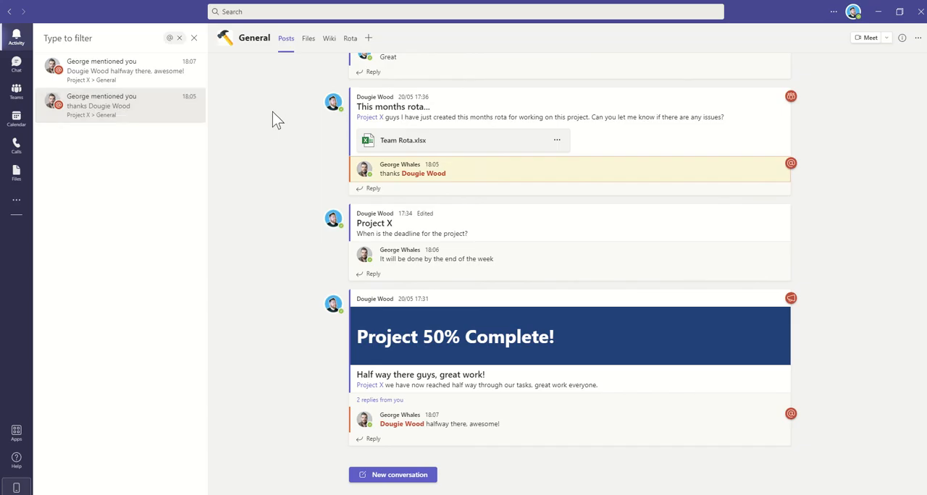
{"action": "left_click", "coordinate": [181, 41]}
Filter the activity feed by replies, clear the filter, and check the other available filter types.
{"action": "left_click", "coordinate": [179, 40]}
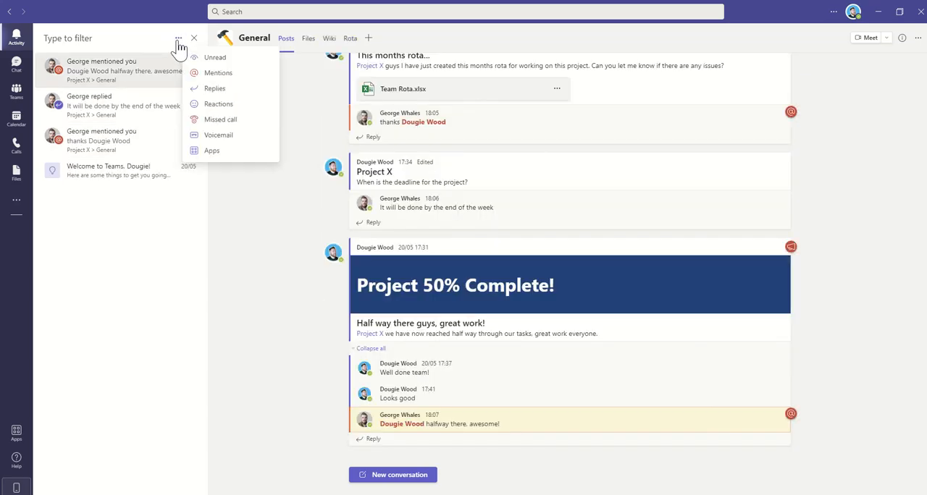
{"action": "left_click", "coordinate": [225, 90]}
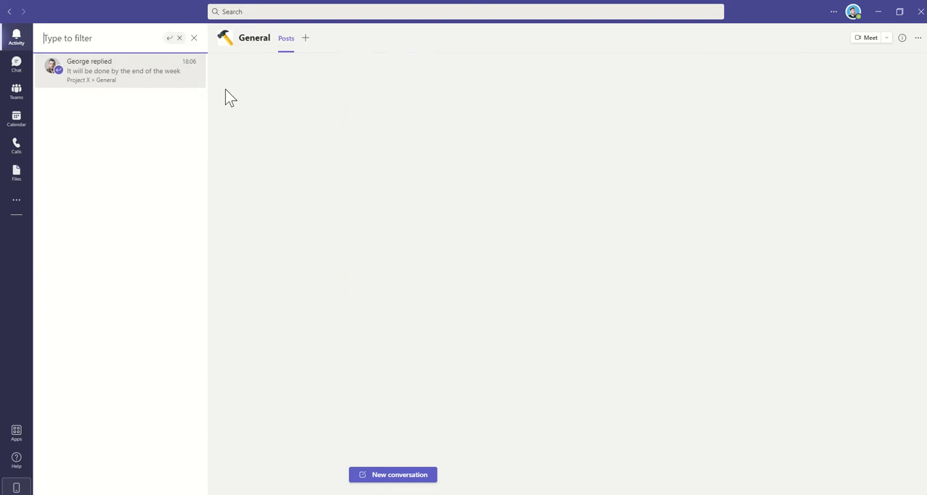
{"action": "left_click", "coordinate": [180, 38]}
{"action": "left_click", "coordinate": [179, 40]}
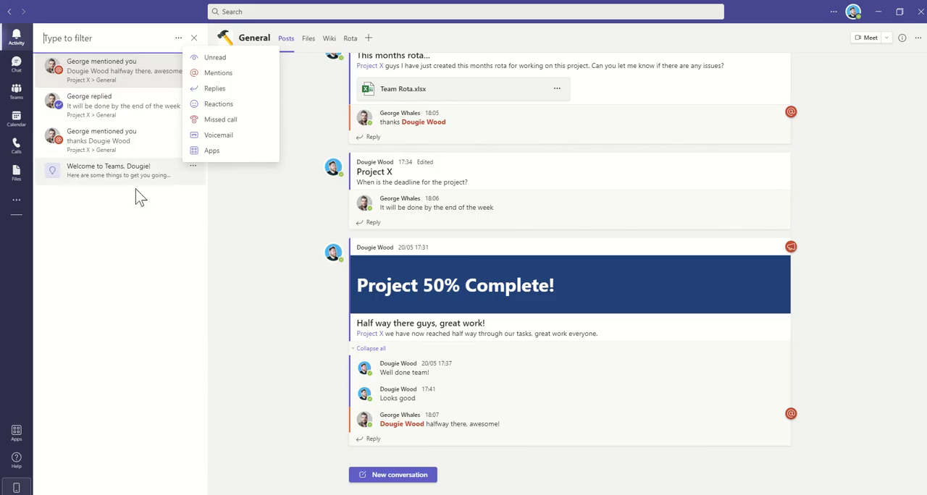
{"action": "left_click", "coordinate": [121, 164]}
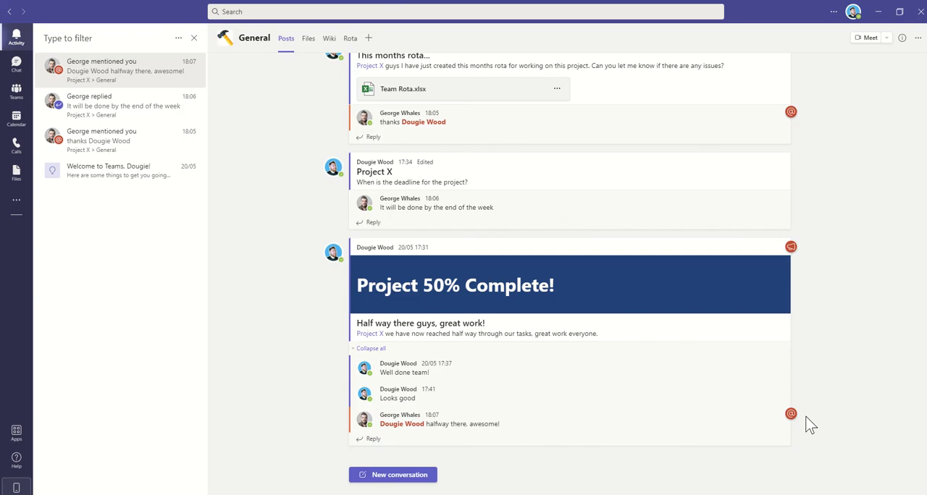
Start a reply to the "Project 50% Complete!" announcement, trying out a suggested member mention and removing it.
{"action": "left_click", "coordinate": [372, 439]}
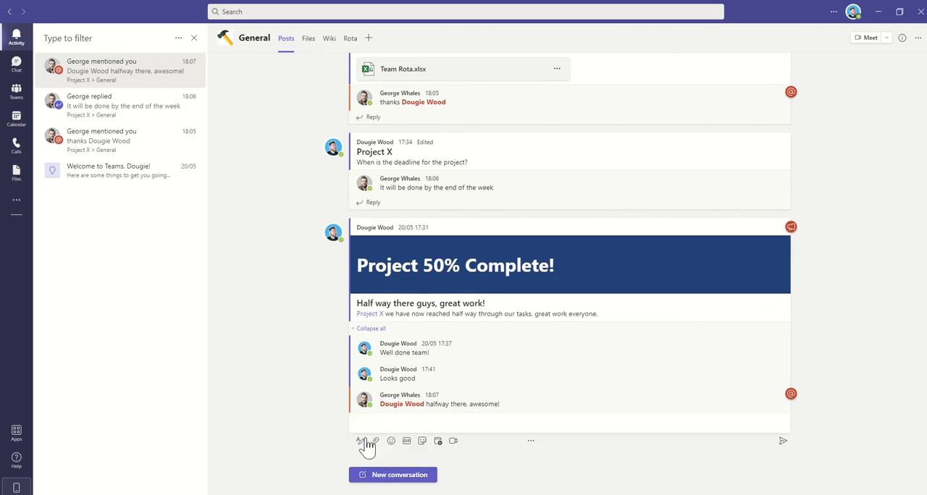
{"action": "type", "text": "@"}
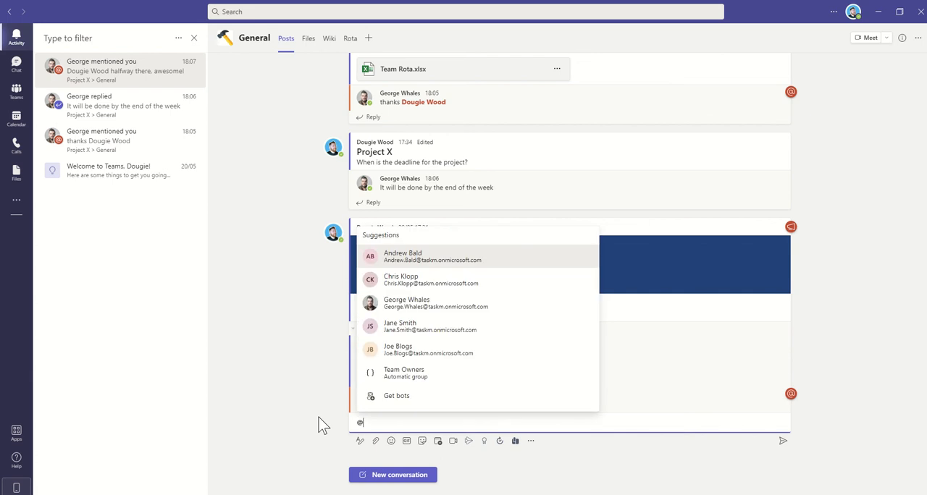
{"action": "left_click", "coordinate": [437, 351]}
{"action": "key", "text": "ctrl+a"}
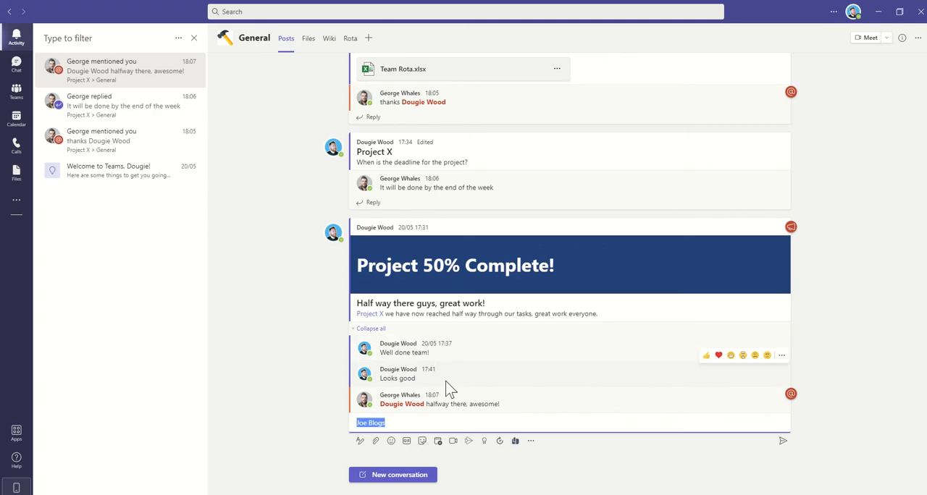
{"action": "key", "text": "BackSpace"}
Mention a team member in the reply, add "this is a message for you", and send it.
{"action": "type", "text": "@"}
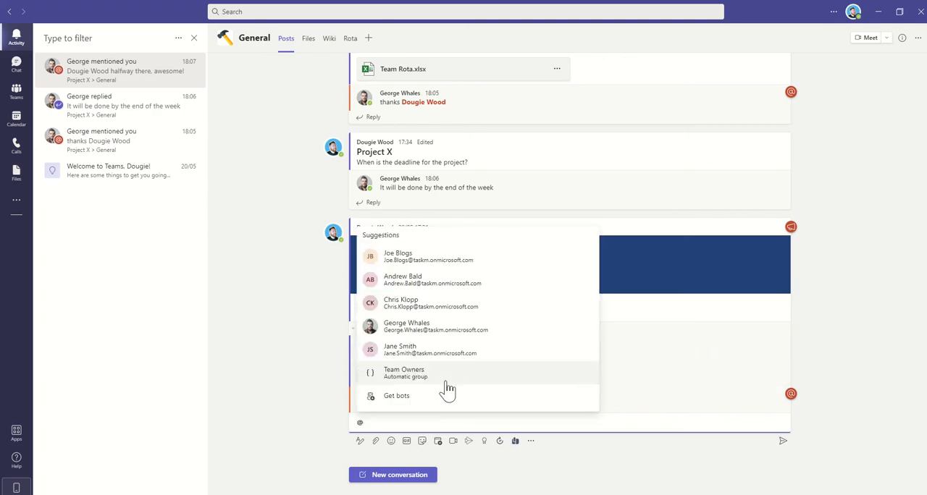
{"action": "type", "text": "j"}
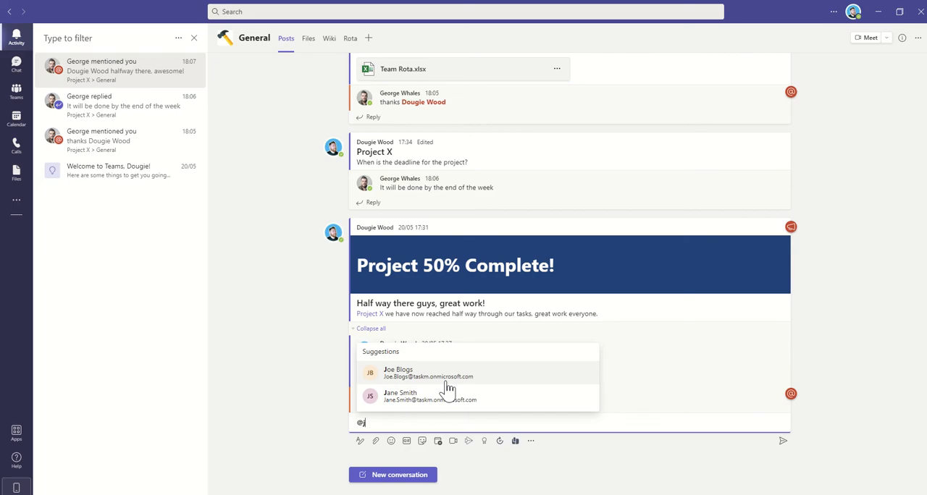
{"action": "type", "text": "oe"}
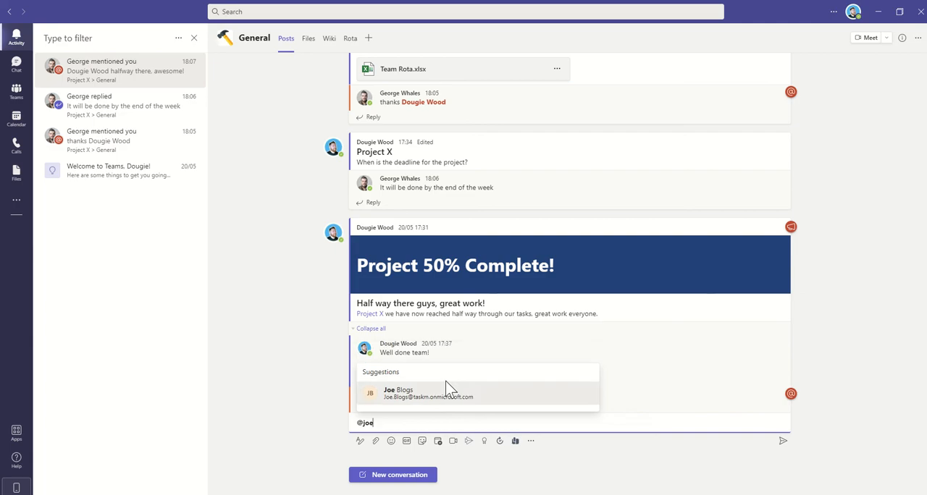
{"action": "left_click", "coordinate": [446, 382]}
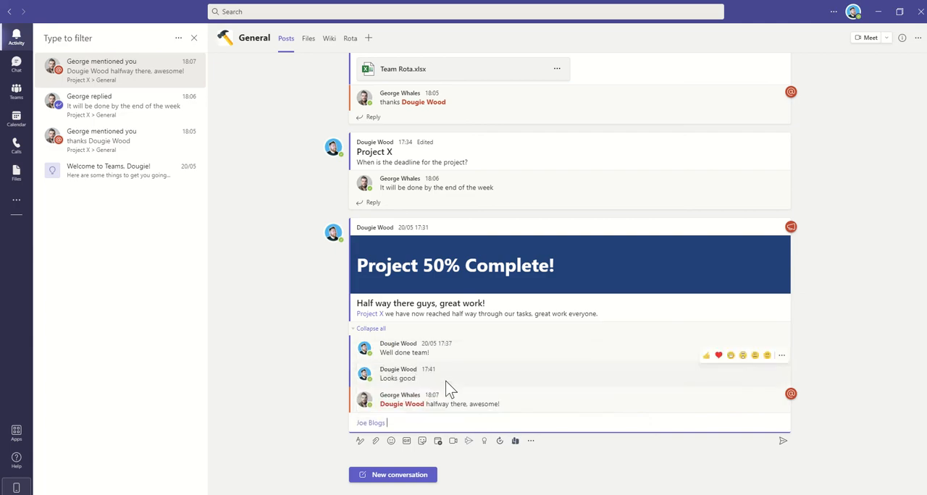
{"action": "type", "text": "this is a message for you"}
{"action": "key", "text": "Return"}
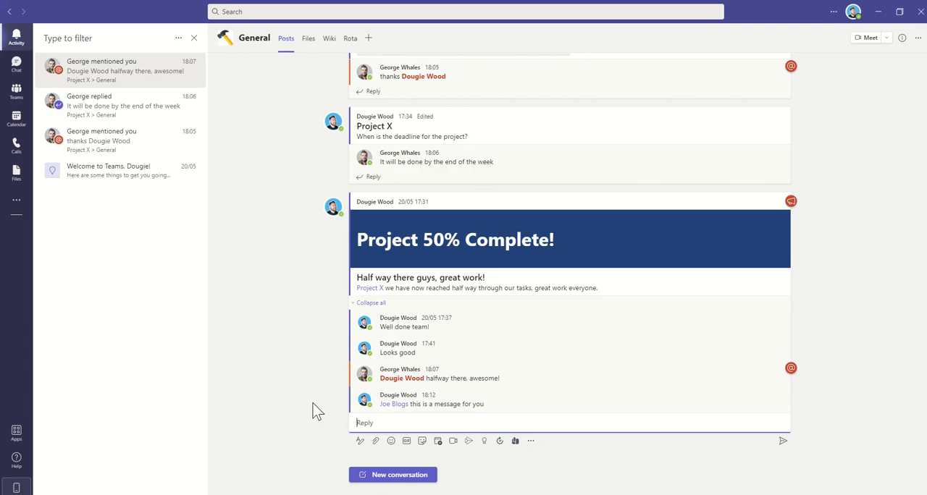
Bring up the mention suggestions in the empty reply and discard them.
{"action": "type", "text": "@"}
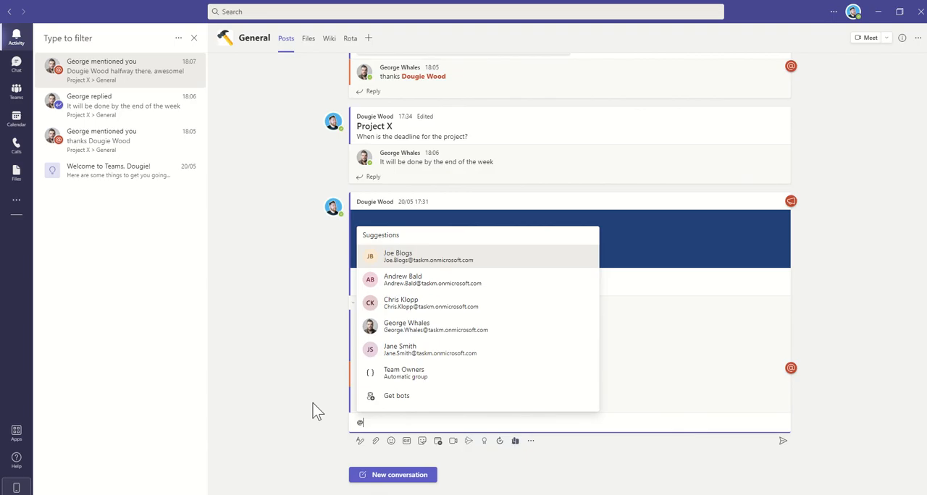
{"action": "key", "text": "BackSpace"}
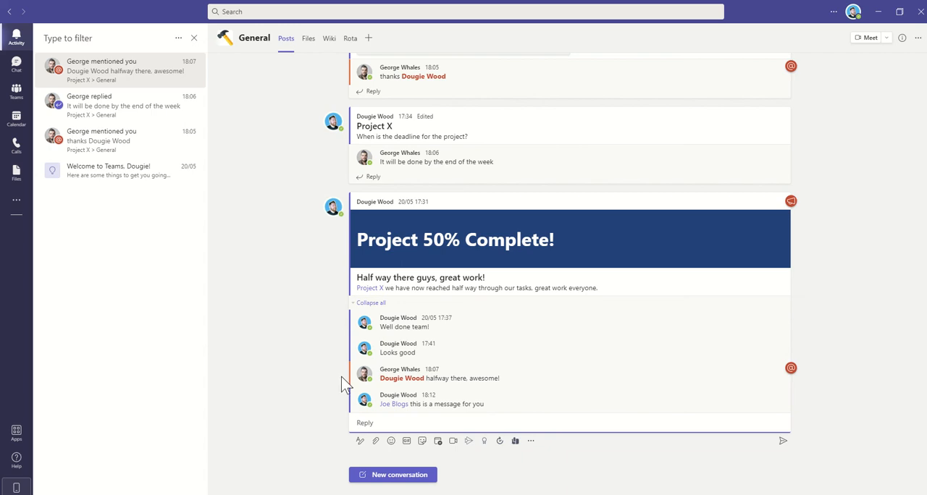
Start a new formatted conversation in the Project X team's General channel with the subject "Project Update".
{"action": "left_click", "coordinate": [20, 92]}
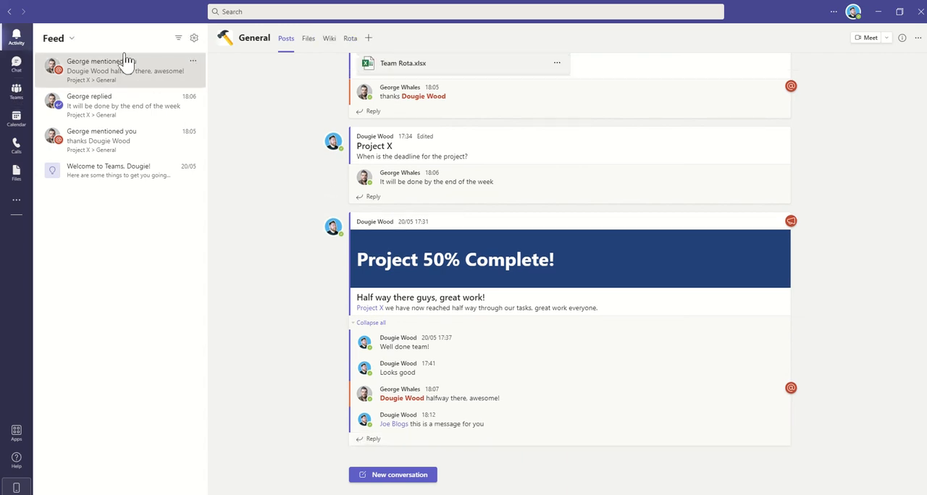
{"action": "left_click", "coordinate": [16, 93]}
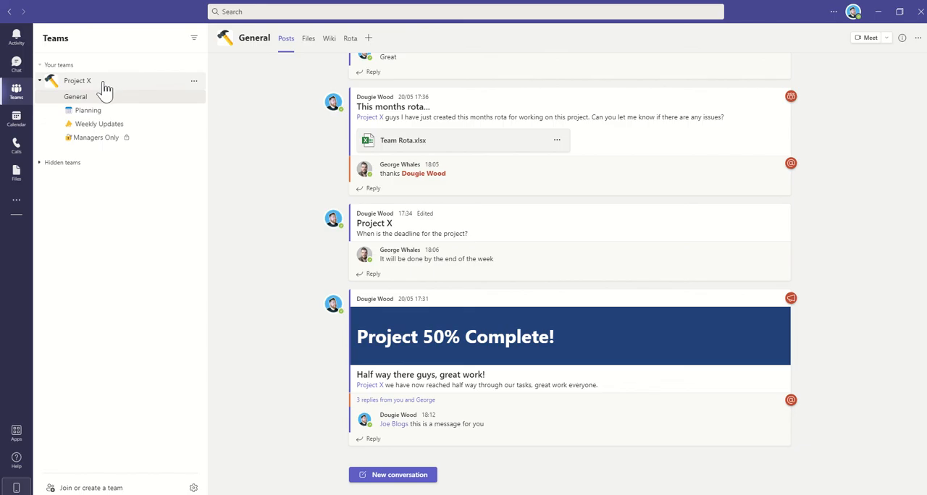
{"action": "left_click", "coordinate": [395, 477]}
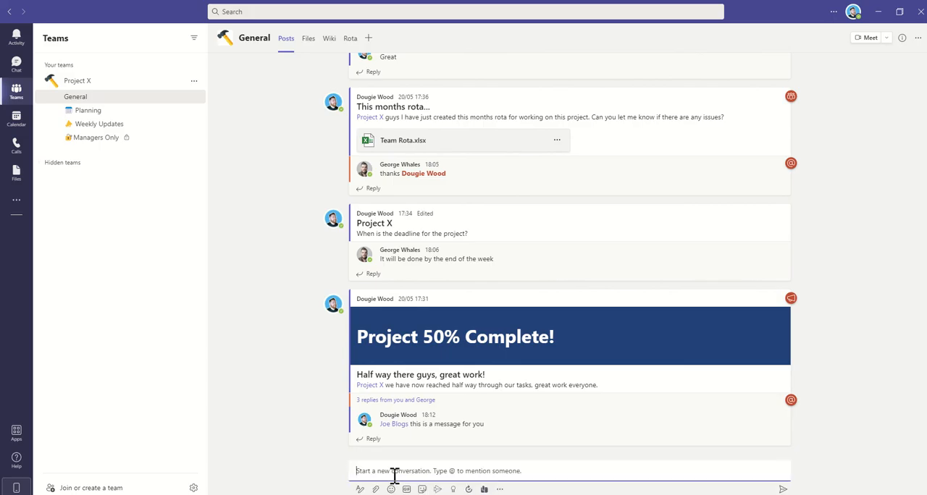
{"action": "left_click", "coordinate": [359, 491]}
{"action": "left_click", "coordinate": [383, 429]}
{"action": "type", "text": "P"}
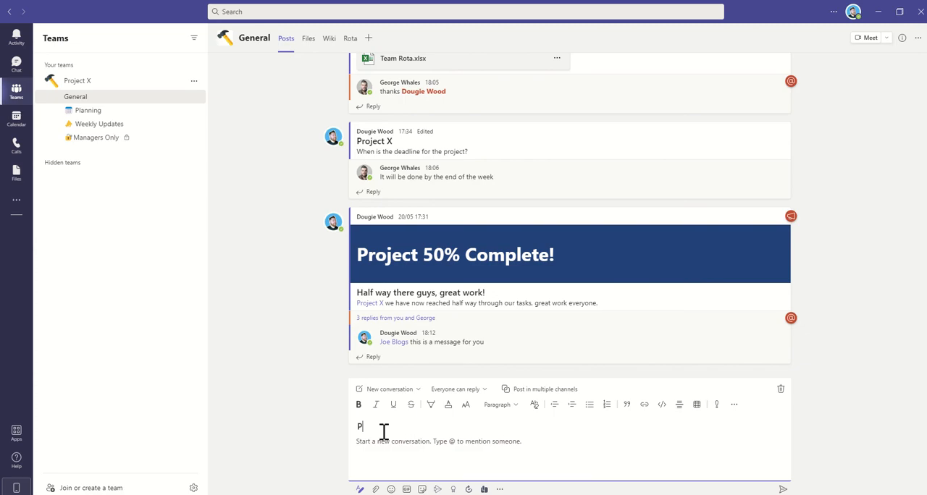
{"action": "type", "text": "roject Update"}
{"action": "left_click", "coordinate": [383, 441]}
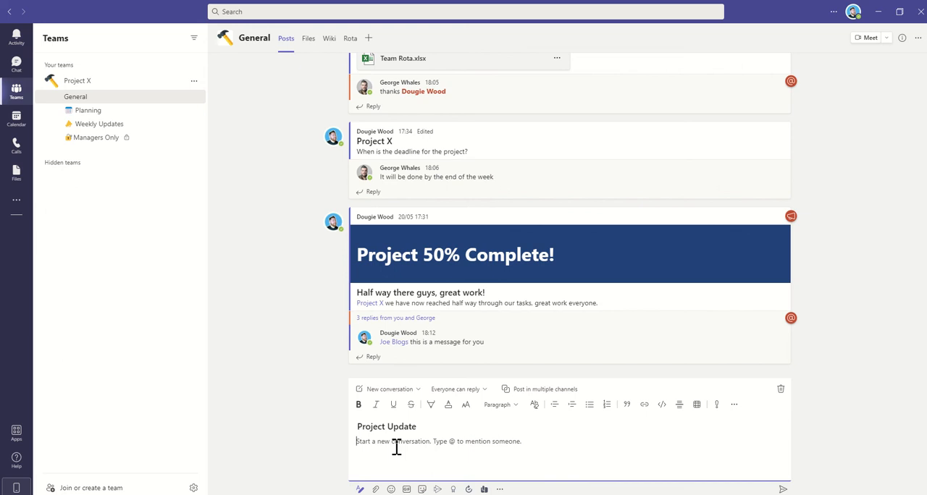
Mention the whole Project X team at the start of the message body.
{"action": "type", "text": "@"}
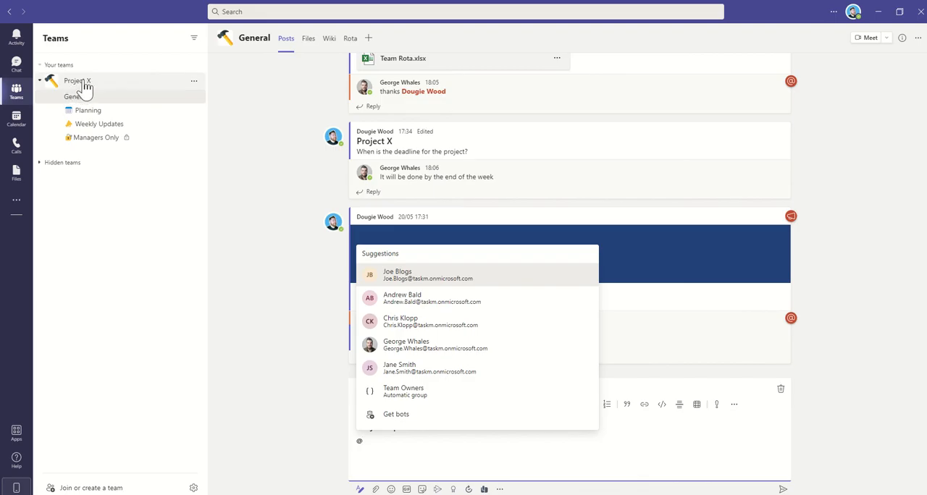
{"action": "type", "text": "pro"}
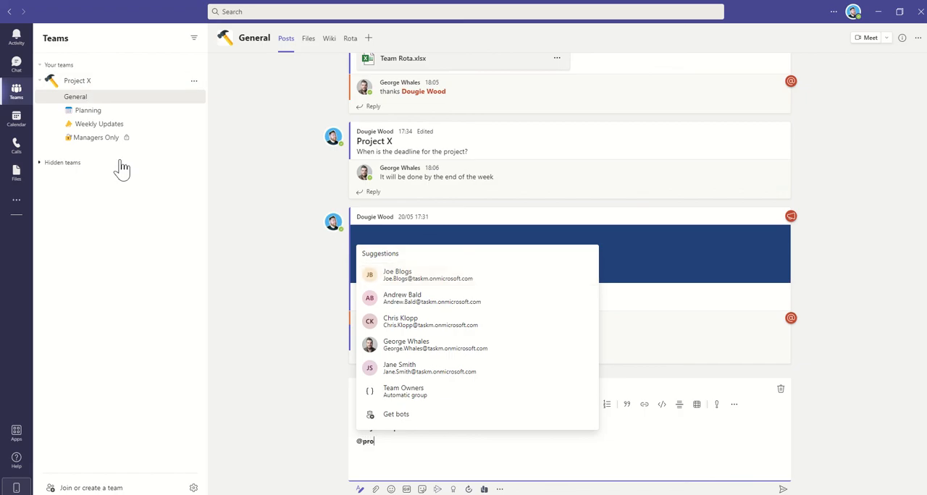
{"action": "type", "text": "ject"}
{"action": "key", "text": "Return"}
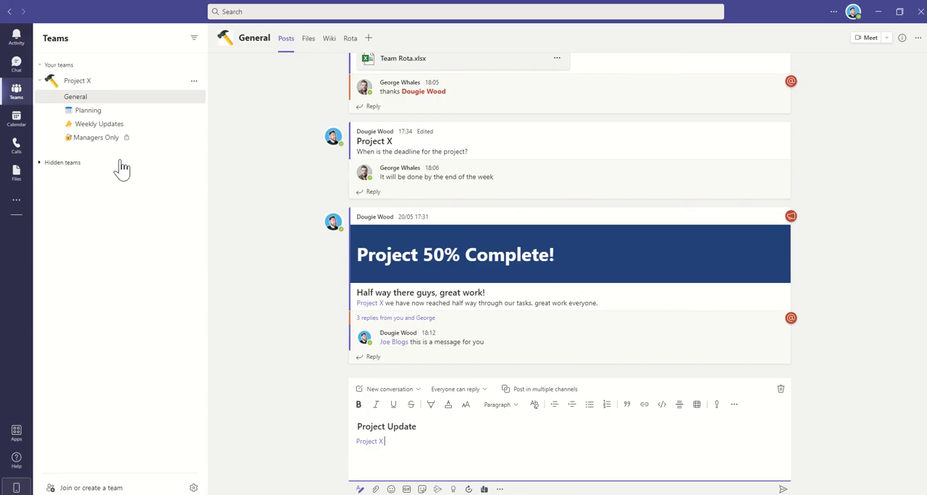
Complete the message with "- This is a project update for everyone within the Team." and post it.
{"action": "type", "text": "- This is a project update for everyonbe"}
{"action": "type", "text": "with"}
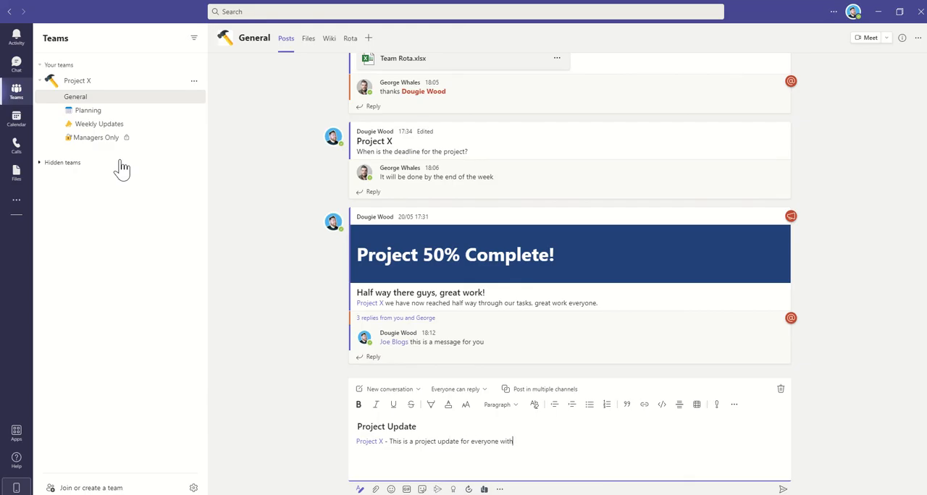
{"action": "type", "text": "in the Team.#"}
{"action": "key", "text": "BackSpace"}
{"action": "key", "text": "Return"}
{"action": "left_click", "coordinate": [782, 489]}
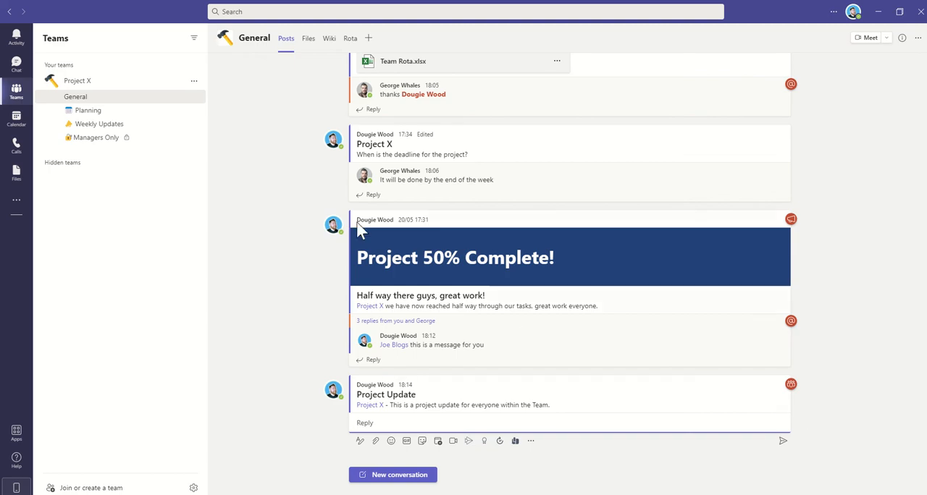
Open the management page of the Project X team, expand Members and guests, and check what the Tags column is for.
{"action": "left_click", "coordinate": [194, 82]}
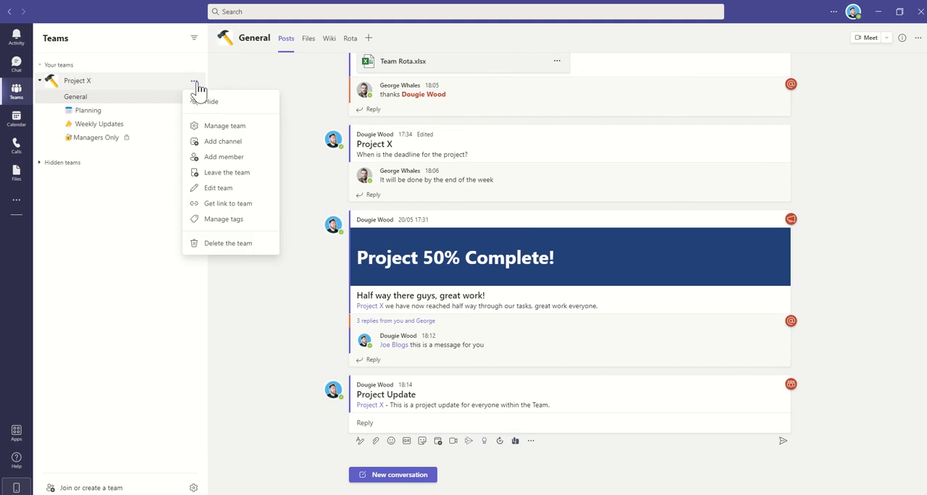
{"action": "left_click", "coordinate": [232, 128]}
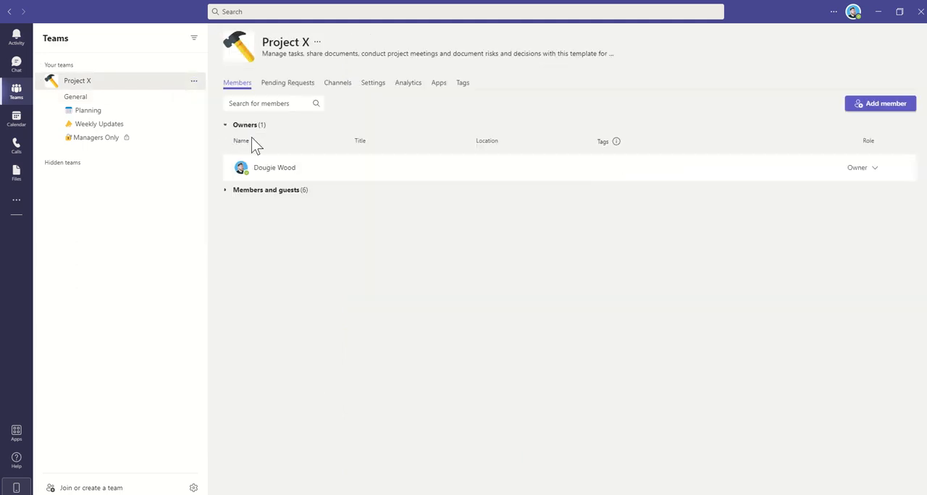
{"action": "left_click", "coordinate": [237, 194]}
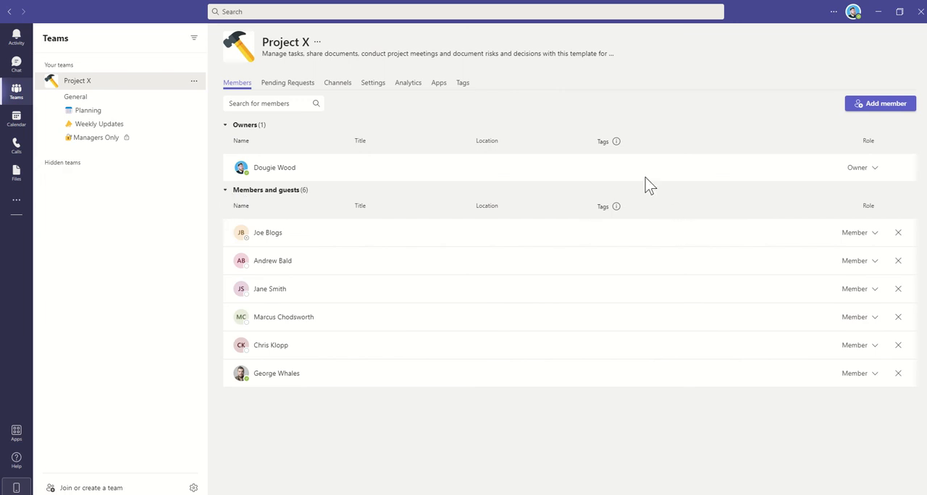
{"action": "mouse_move", "coordinate": [618, 142]}
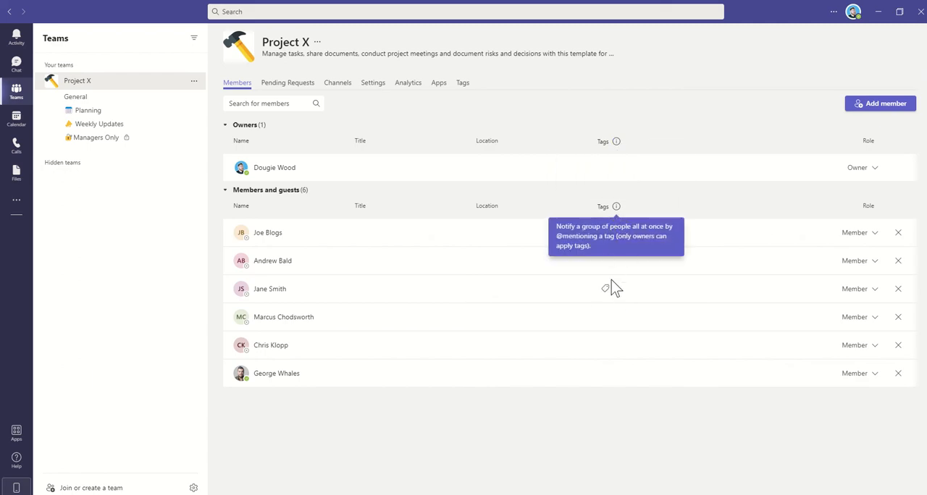
Create a "Managers" tag on the second person under Members and guests and apply it to the third person too.
{"action": "left_click", "coordinate": [606, 261]}
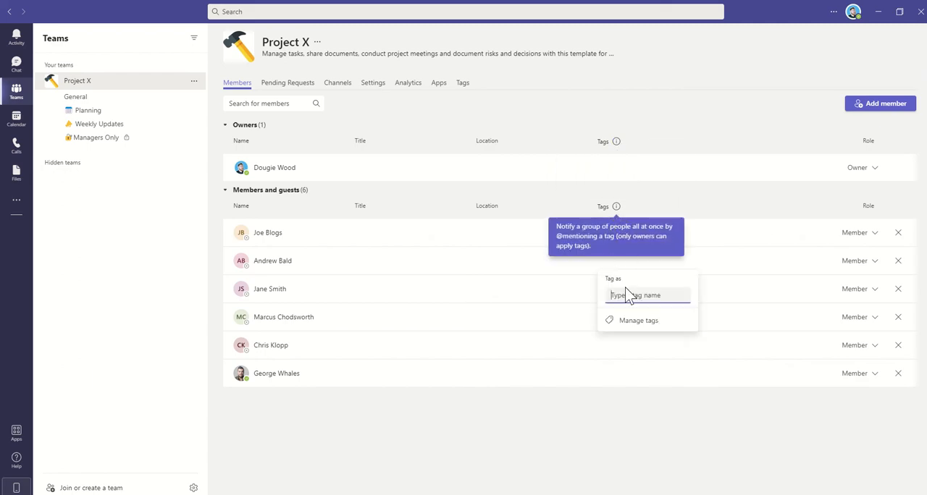
{"action": "type", "text": "Managers"}
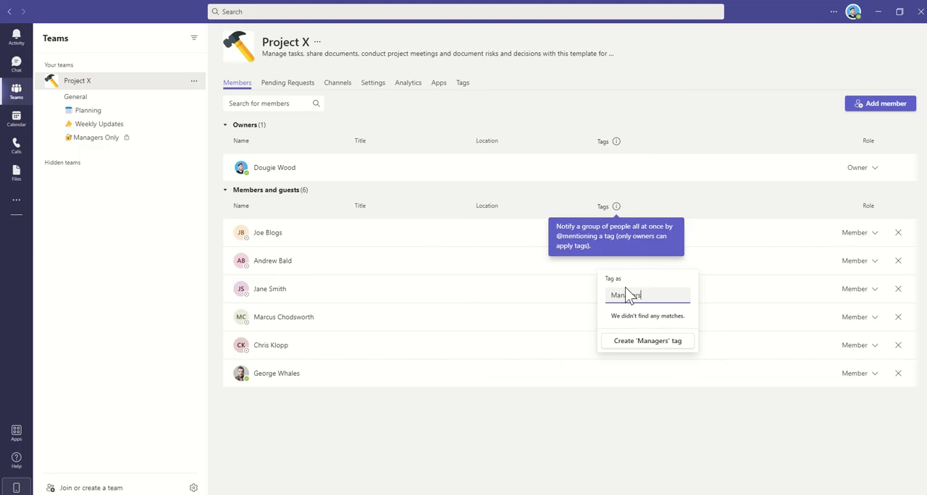
{"action": "left_click", "coordinate": [657, 343]}
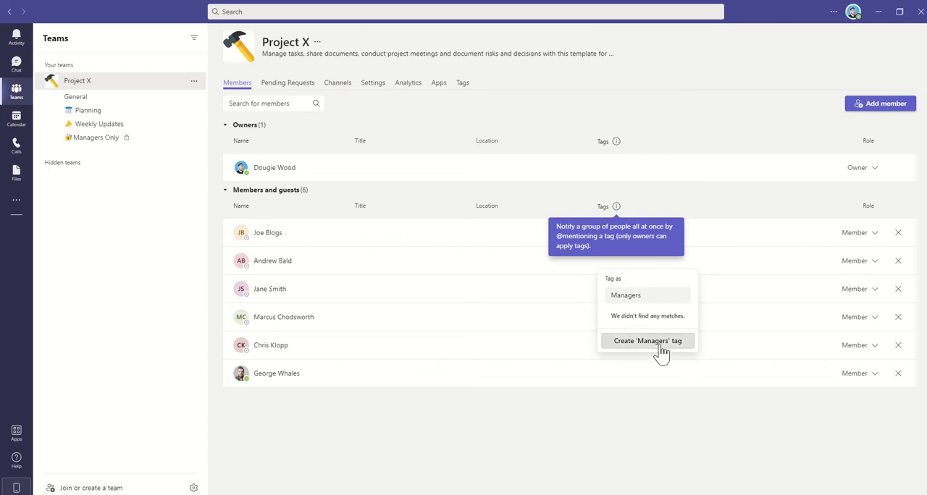
{"action": "left_click", "coordinate": [607, 290]}
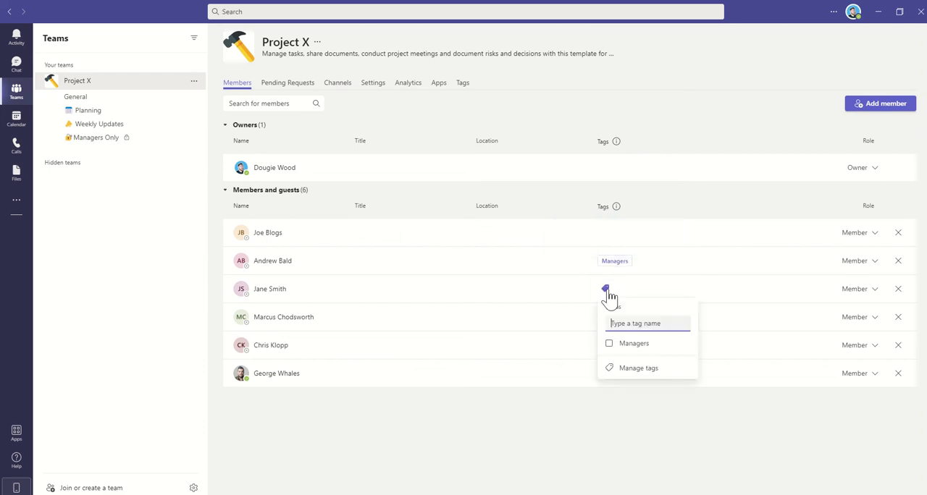
{"action": "left_click", "coordinate": [609, 344]}
{"action": "left_click", "coordinate": [631, 371]}
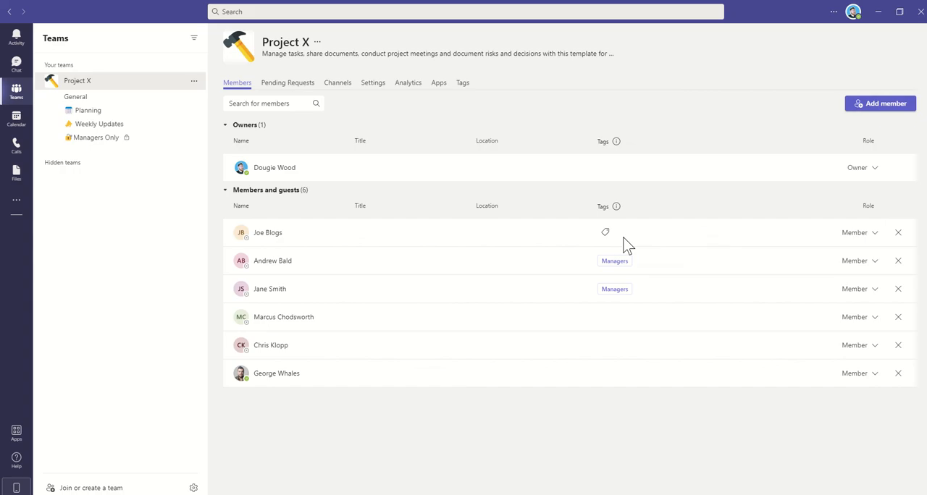
Create a "1st Line Support" tag on the first listed member and apply it to the fourth member as well.
{"action": "left_click", "coordinate": [606, 232]}
{"action": "type", "text": "1"}
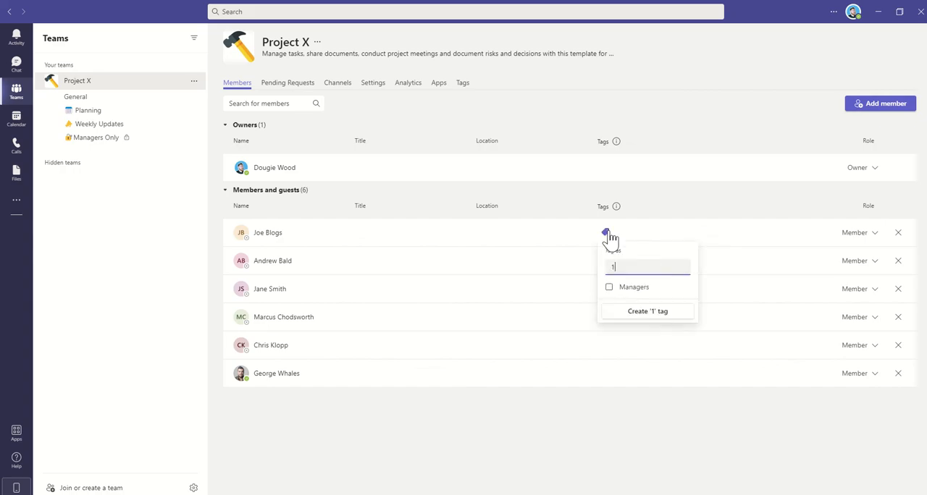
{"action": "type", "text": "st Line S"}
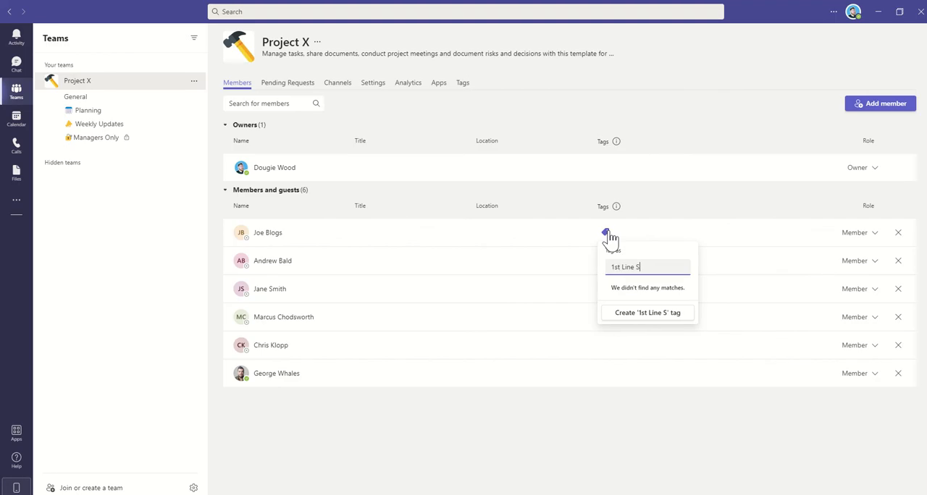
{"action": "type", "text": "upport"}
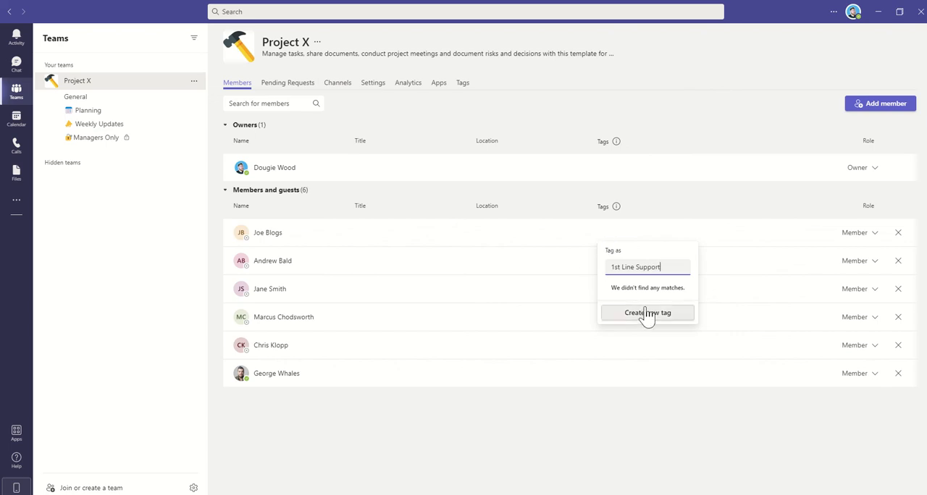
{"action": "left_click", "coordinate": [647, 313]}
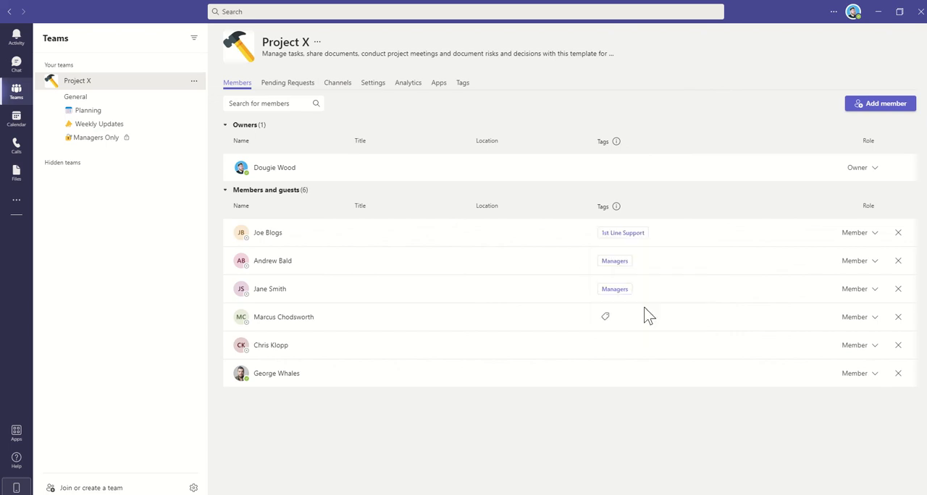
{"action": "left_click", "coordinate": [606, 319]}
{"action": "left_click", "coordinate": [612, 372]}
{"action": "left_click", "coordinate": [631, 410]}
Create a "2nd Line Support" tag for the fifth person under Members and guests.
{"action": "left_click", "coordinate": [606, 346]}
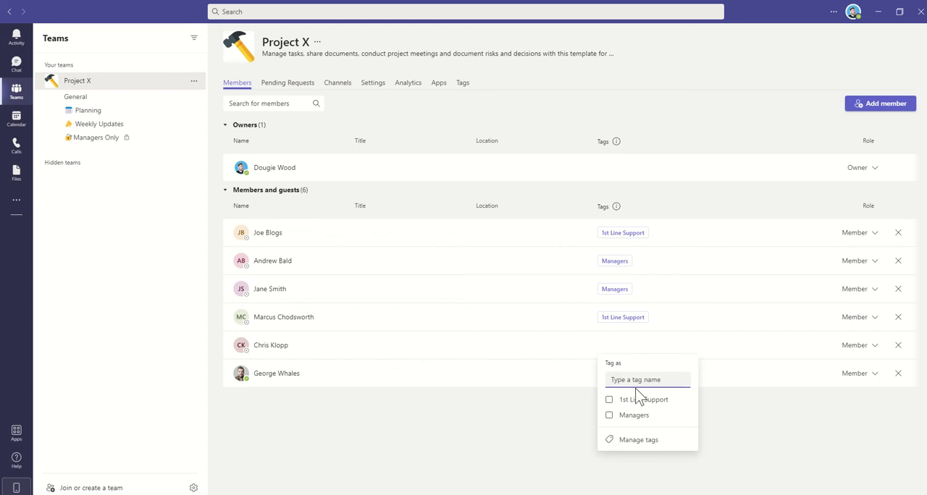
{"action": "left_click", "coordinate": [635, 382]}
{"action": "type", "text": "2nd Line"}
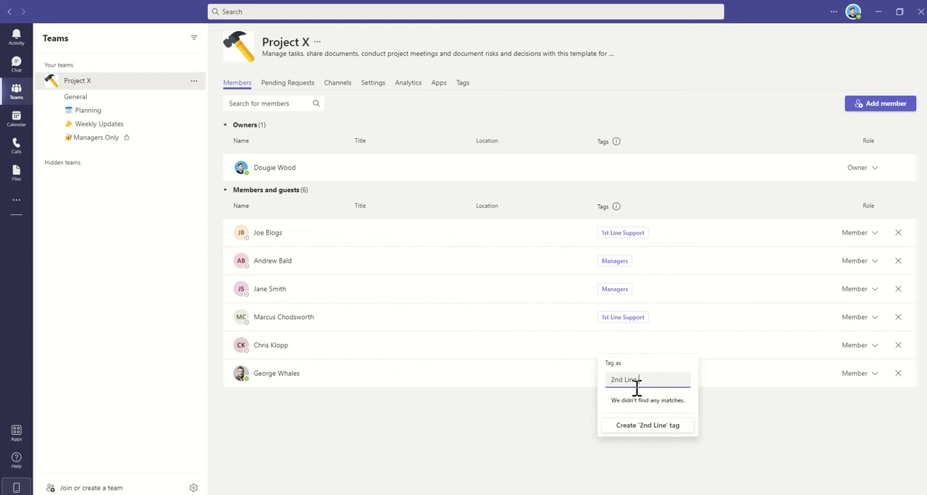
{"action": "type", "text": " Support"}
{"action": "left_click", "coordinate": [646, 426]}
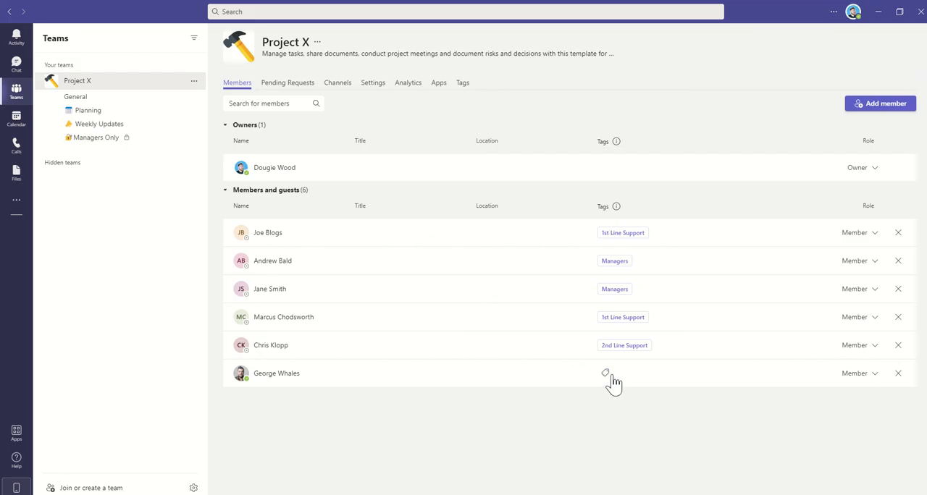
Create a "3rd Line Support" tag for the last person under Members and guests.
{"action": "left_click", "coordinate": [605, 372]}
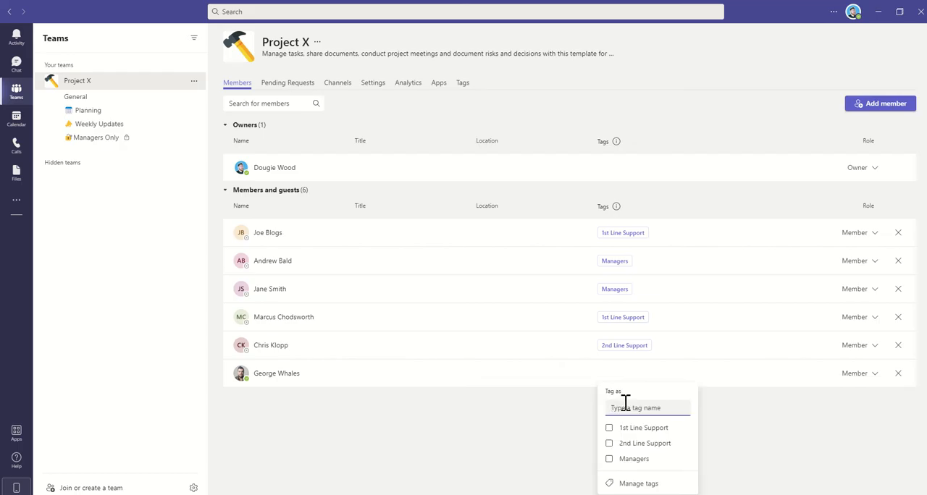
{"action": "type", "text": "3rd Li"}
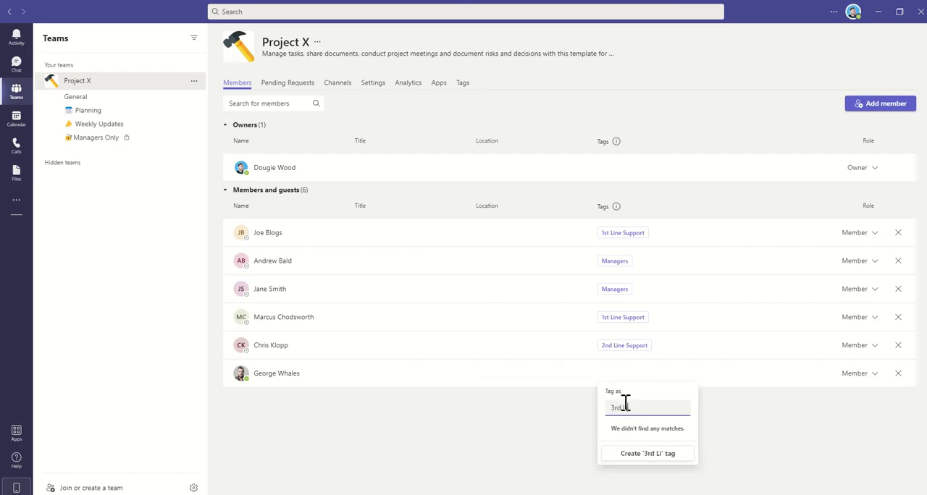
{"action": "type", "text": "ne Support"}
{"action": "left_click", "coordinate": [635, 454]}
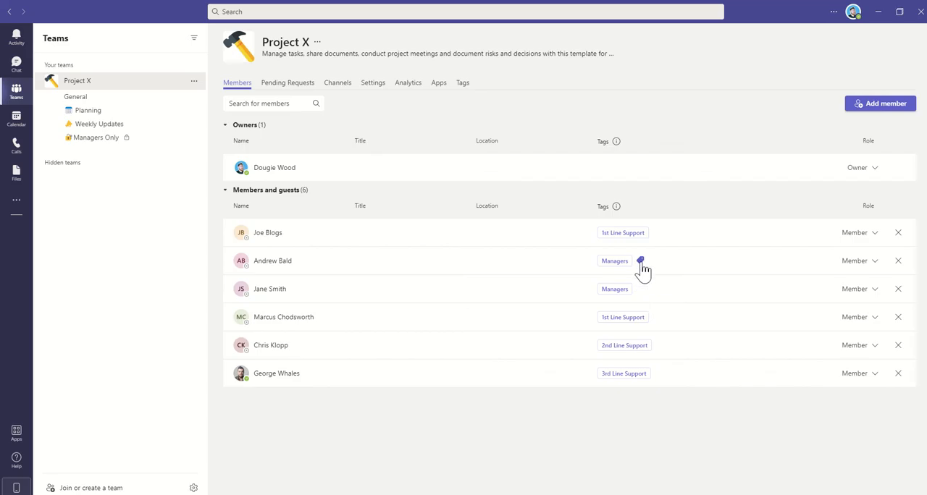
Add the 3rd Line Support tag to the second listed member, keeping the Managers tag.
{"action": "left_click", "coordinate": [641, 263]}
{"action": "left_click", "coordinate": [670, 347]}
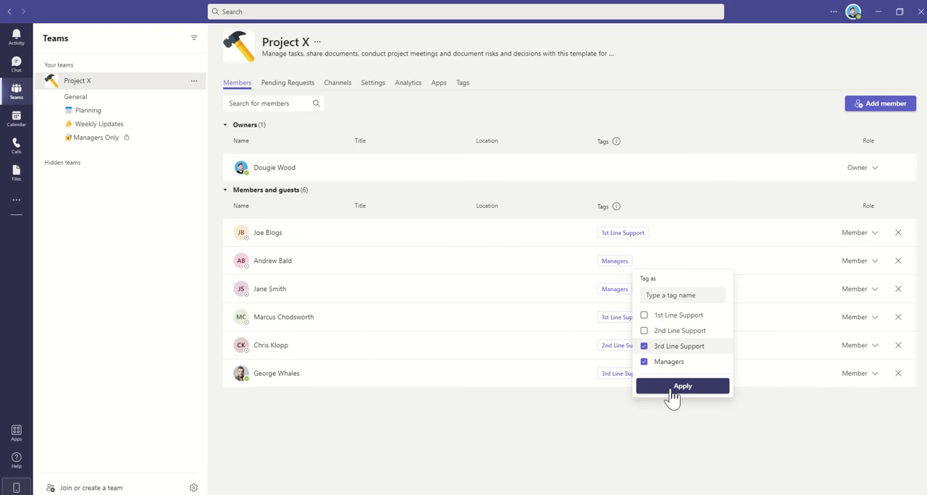
{"action": "left_click", "coordinate": [681, 387]}
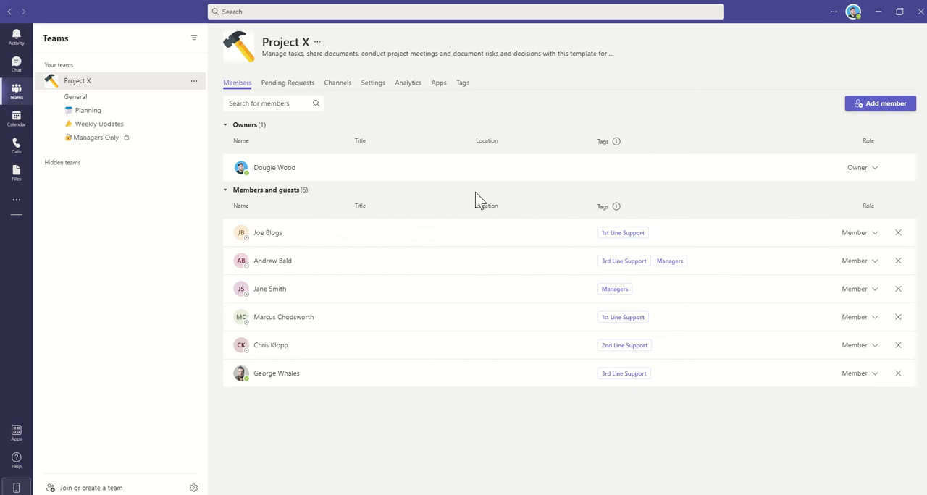
Start a reply to the "Project Update" post in the General channel by mentioning the 1st Line Support tag.
{"action": "left_click", "coordinate": [87, 100]}
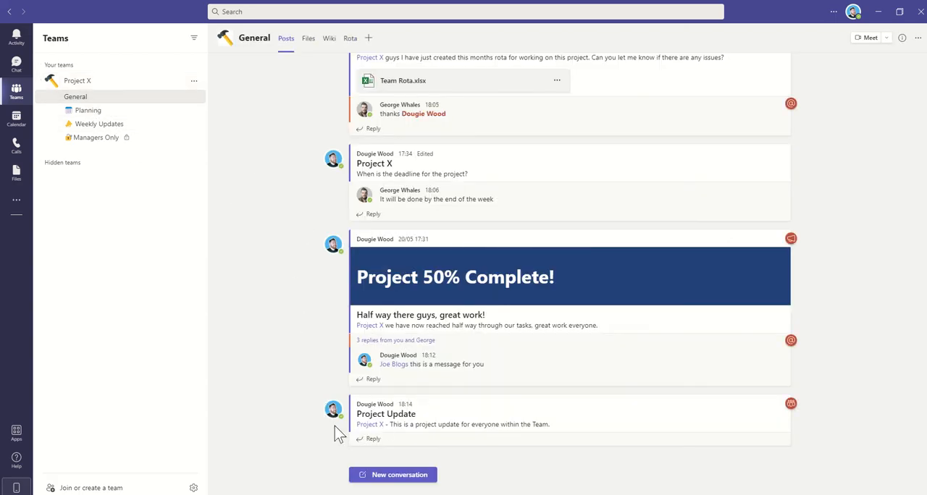
{"action": "left_click", "coordinate": [373, 439]}
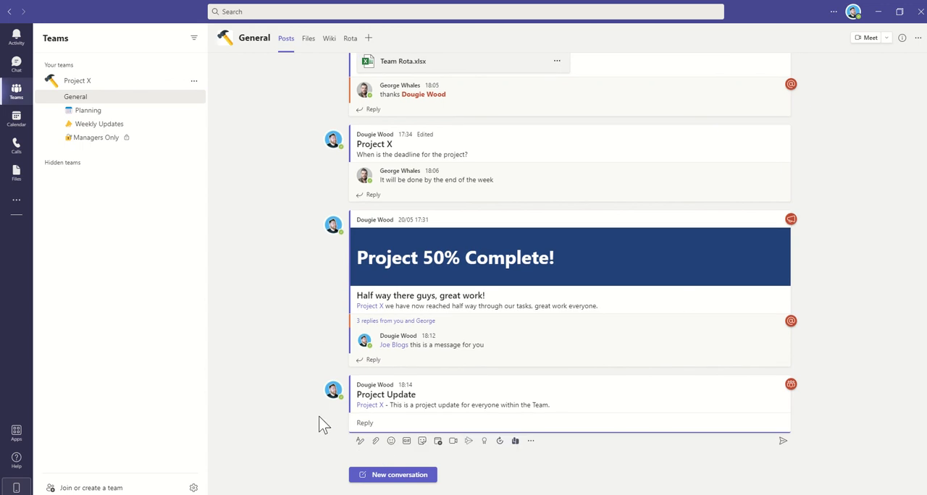
{"action": "type", "text": "@"}
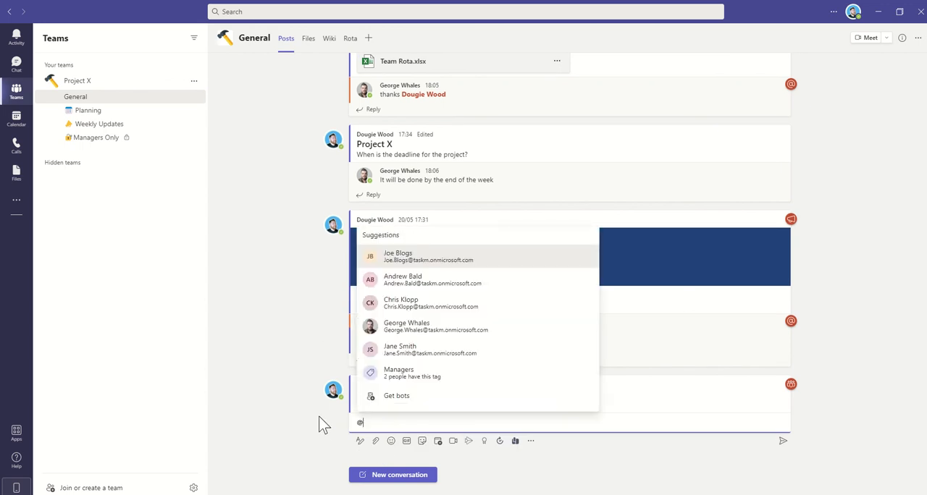
{"action": "type", "text": "1st"}
{"action": "left_click", "coordinate": [430, 407]}
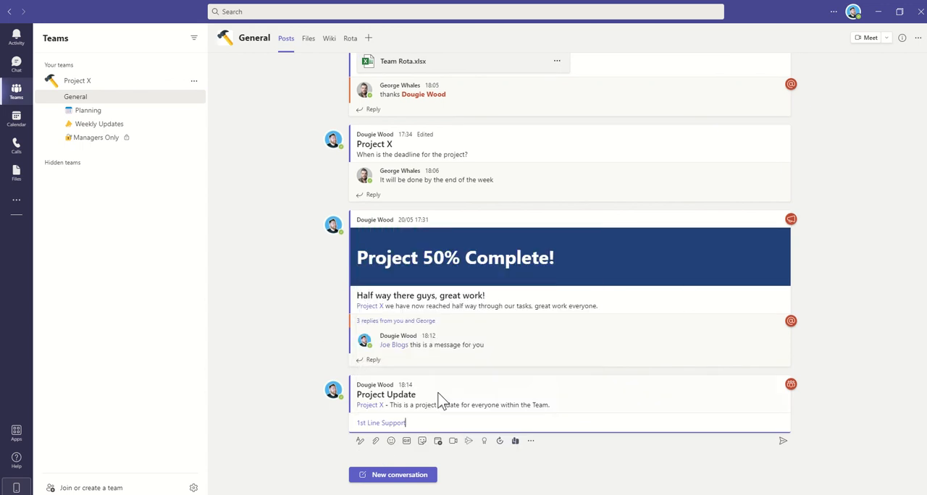
Complete the reply with "- this is a message just for the 1st line support guys." and post it.
{"action": "type", "text": "- this is a message just for the 1st line support guys."}
{"action": "key", "text": "Return"}
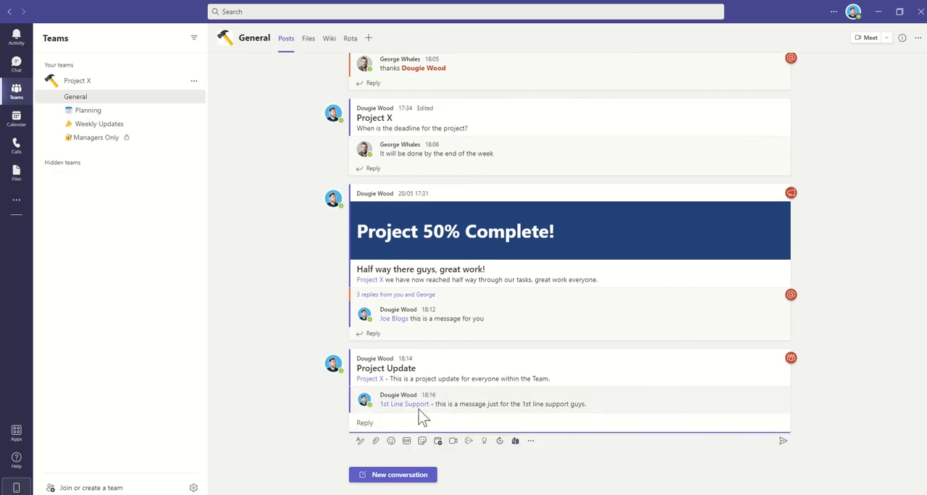
Check which members belong to the 1st Line Support tag mentioned in the posted reply, then close its card.
{"action": "left_click", "coordinate": [423, 405]}
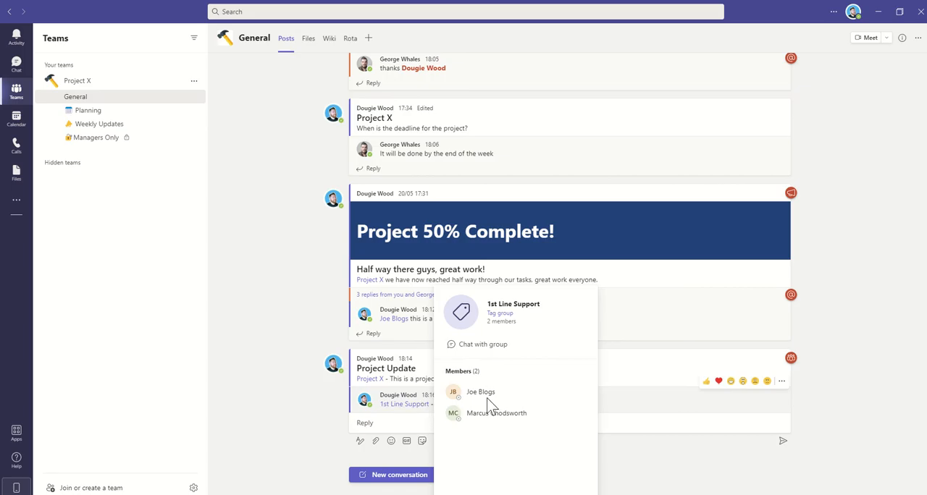
{"action": "left_click", "coordinate": [831, 397]}
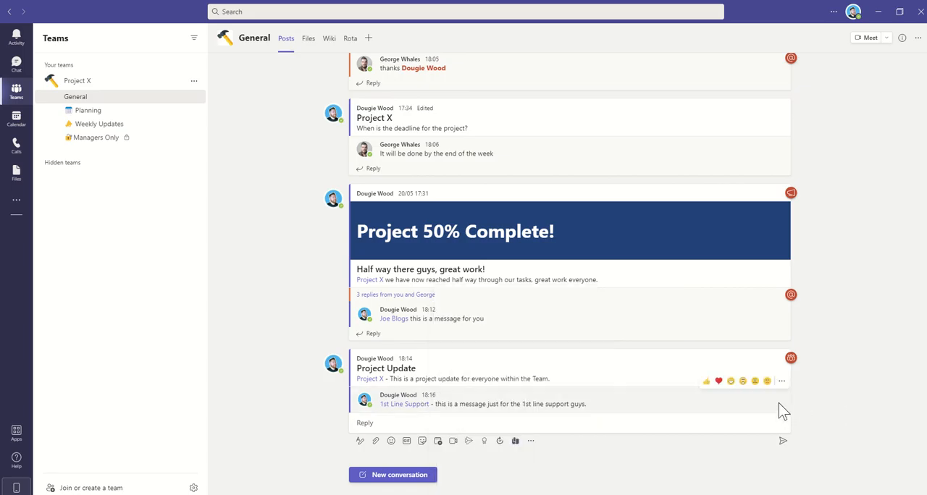
{"action": "left_click", "coordinate": [399, 404]}
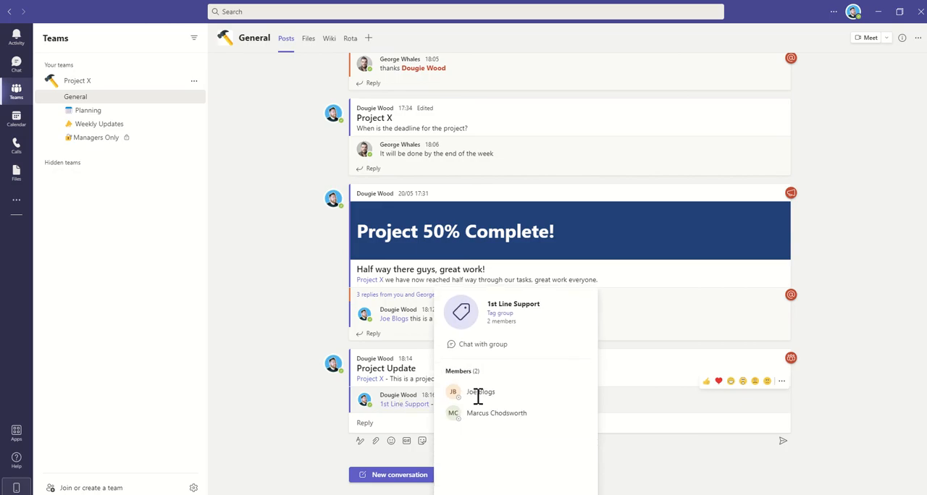
{"action": "left_click", "coordinate": [290, 435]}
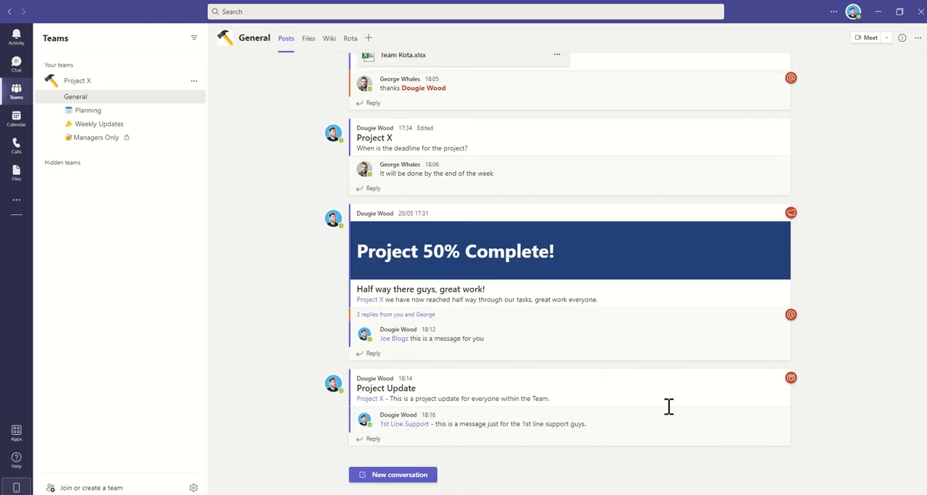